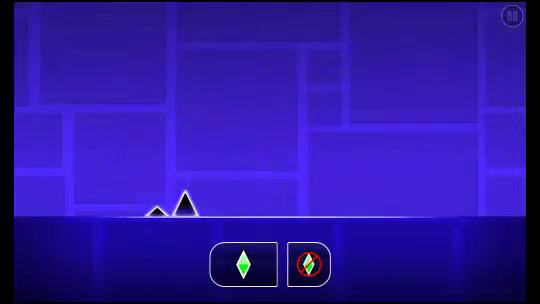
Jump the cube over the opening spikes, pillars, double spikes and gaps onto the raised platform.
key(space)
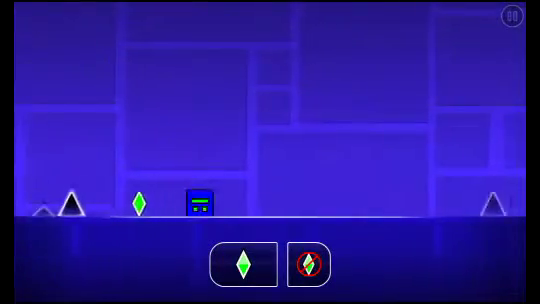
key(space)
key(space)
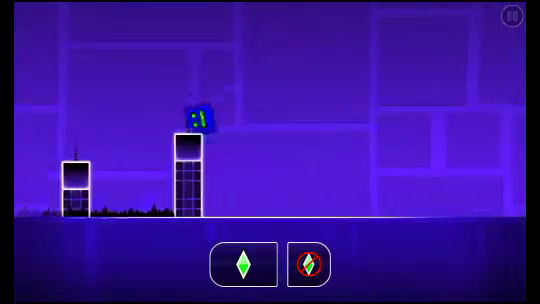
key(space)
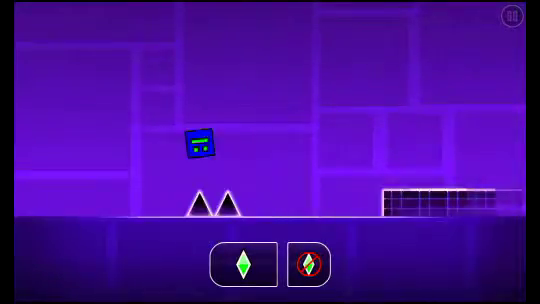
key(space)
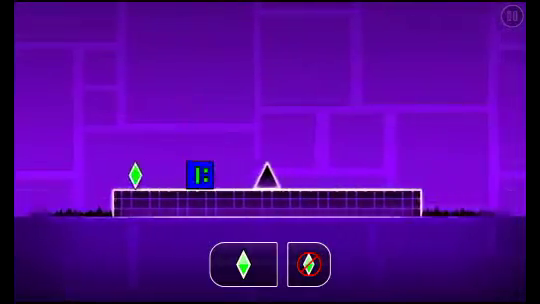
key(space)
key(space)
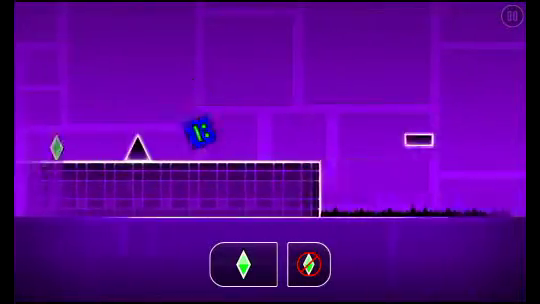
key(space)
key(space)
key(space)
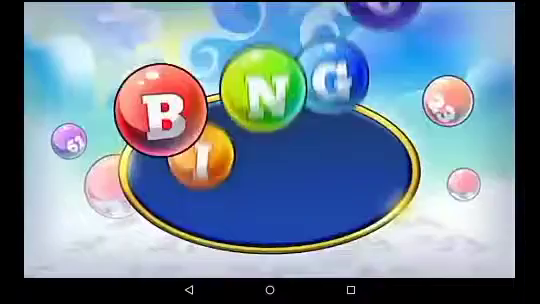
Show the recent-apps overview with Geometry Dash Lite and Recordable, the level paused at 56%.
key(alt+Tab)
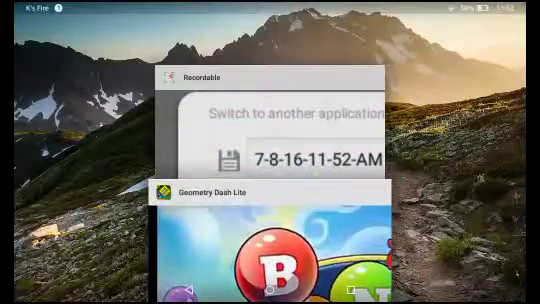
click(270, 245)
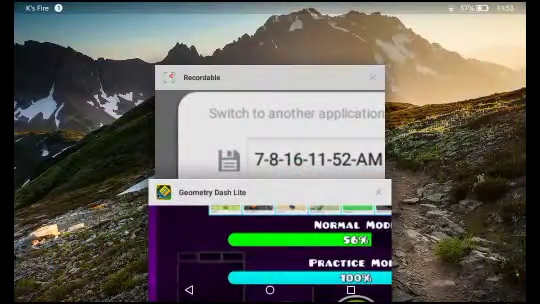
Pick an app card in the overview to show the Creator Studio comments with chopper64's replies.
click(270, 250)
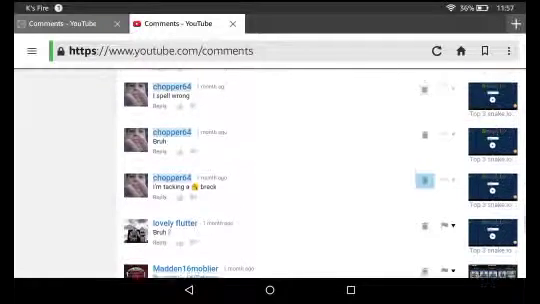
scroll(270, 170, up, 3)
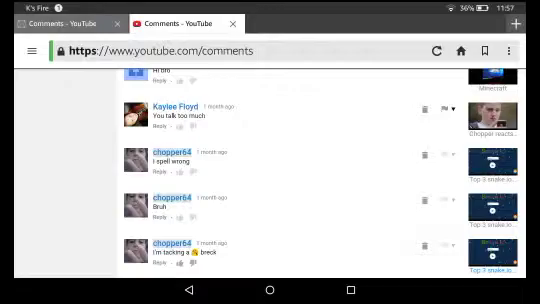
scroll(300, 170, up, 10)
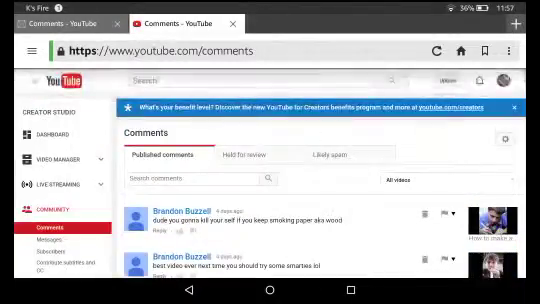
scroll(300, 170, down, 2)
scroll(300, 170, down, 3)
scroll(300, 170, down, 1)
scroll(300, 170, up, 2)
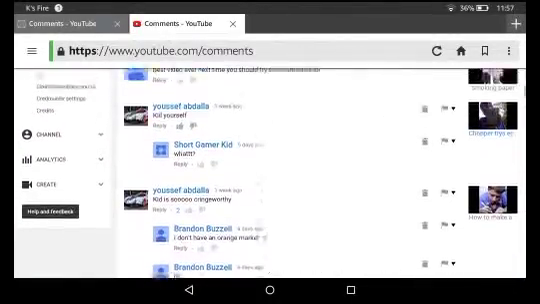
scroll(300, 170, down, 2)
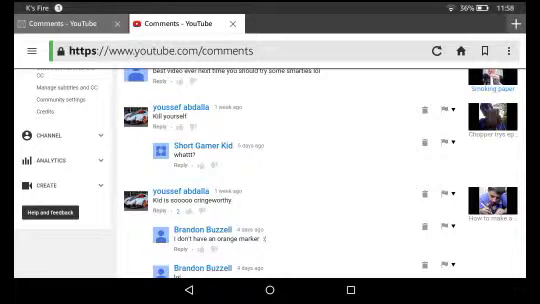
scroll(300, 170, up, 4)
scroll(300, 170, up, 3)
scroll(300, 170, down, 1)
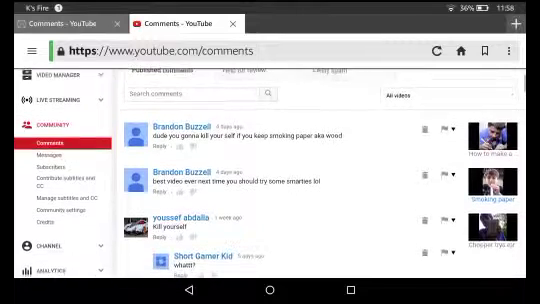
scroll(300, 170, down, 1)
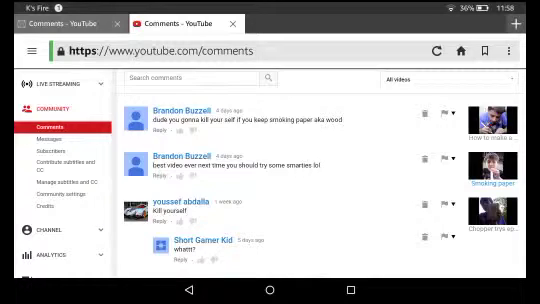
scroll(300, 170, up, 3)
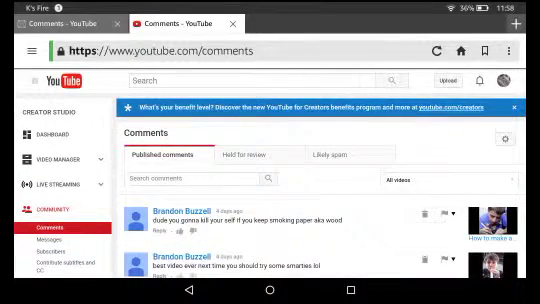
scroll(300, 180, down, 3)
scroll(300, 180, down, 2)
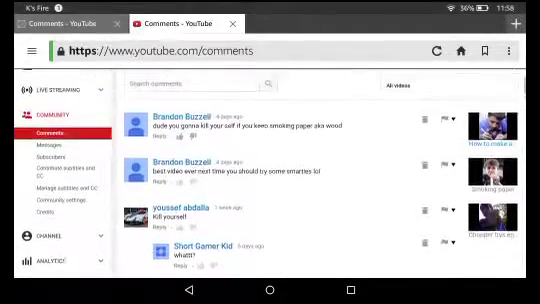
scroll(300, 180, down, 4)
scroll(300, 180, up, 4)
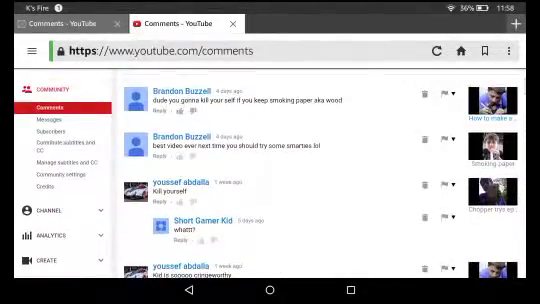
scroll(300, 180, down, 8)
scroll(300, 180, down, 4)
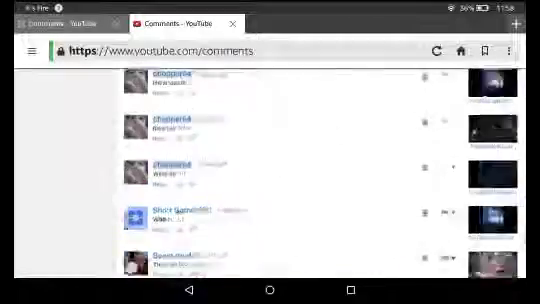
scroll(300, 180, down, 4)
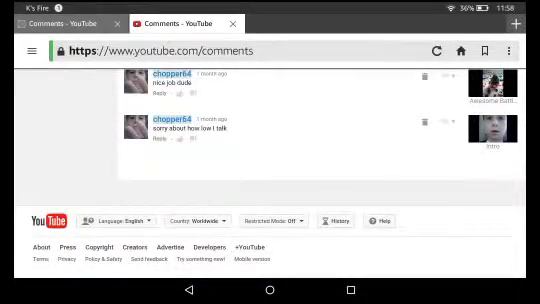